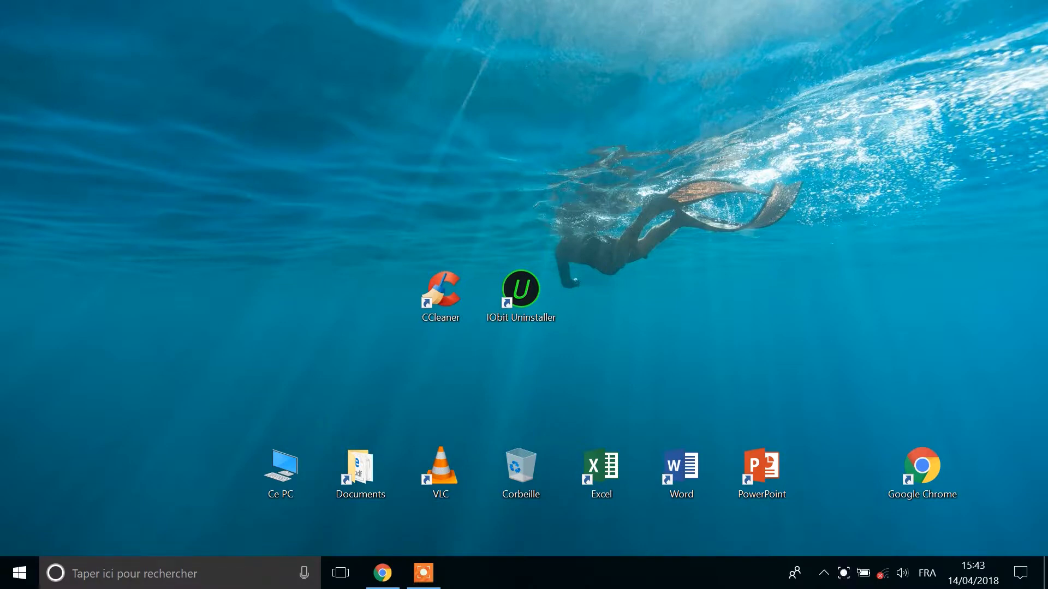
Open CCleaner and review the Windows cleaning options, from Microsoft Edge through System and Advanced
{"action": "double_click", "coordinate": [441, 296]}
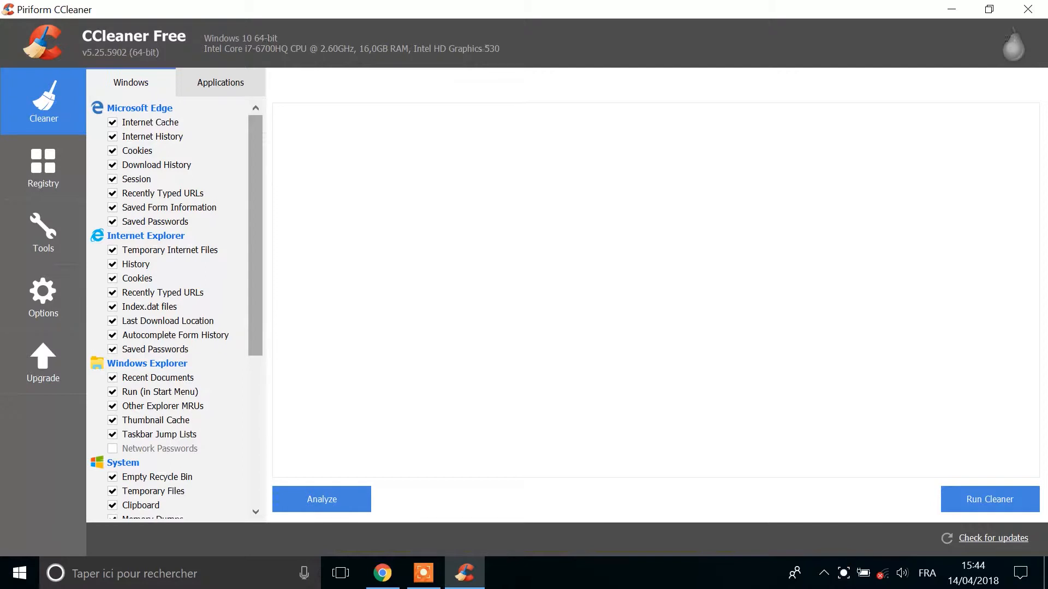
{"action": "scroll", "coordinate": [255, 264], "scroll_direction": "down", "scroll_amount": 1}
{"action": "scroll", "coordinate": [255, 273], "scroll_direction": "down", "scroll_amount": 5}
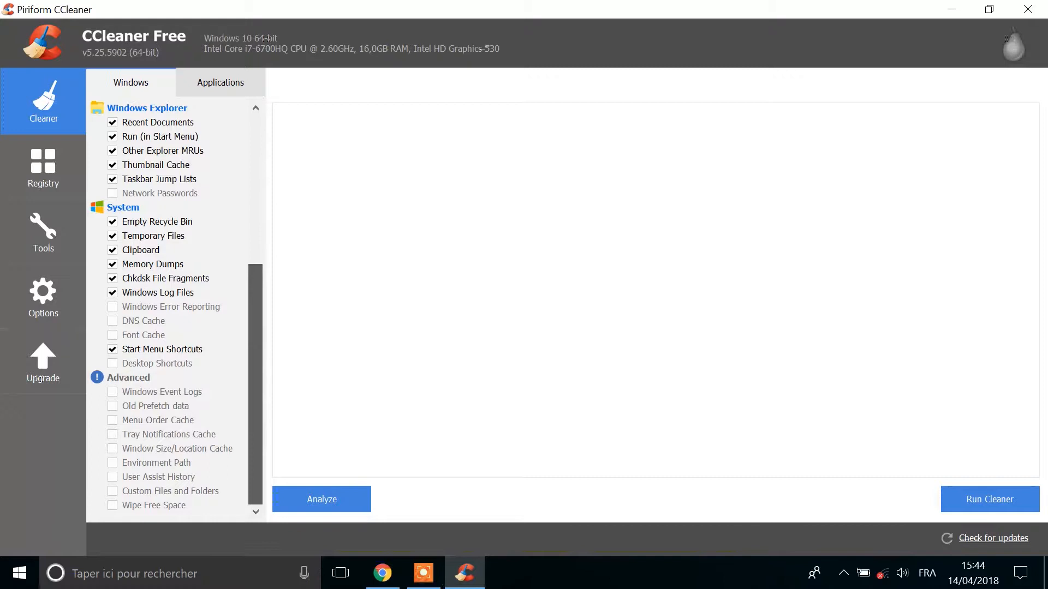
{"action": "scroll", "coordinate": [177, 310], "scroll_direction": "up", "scroll_amount": 4}
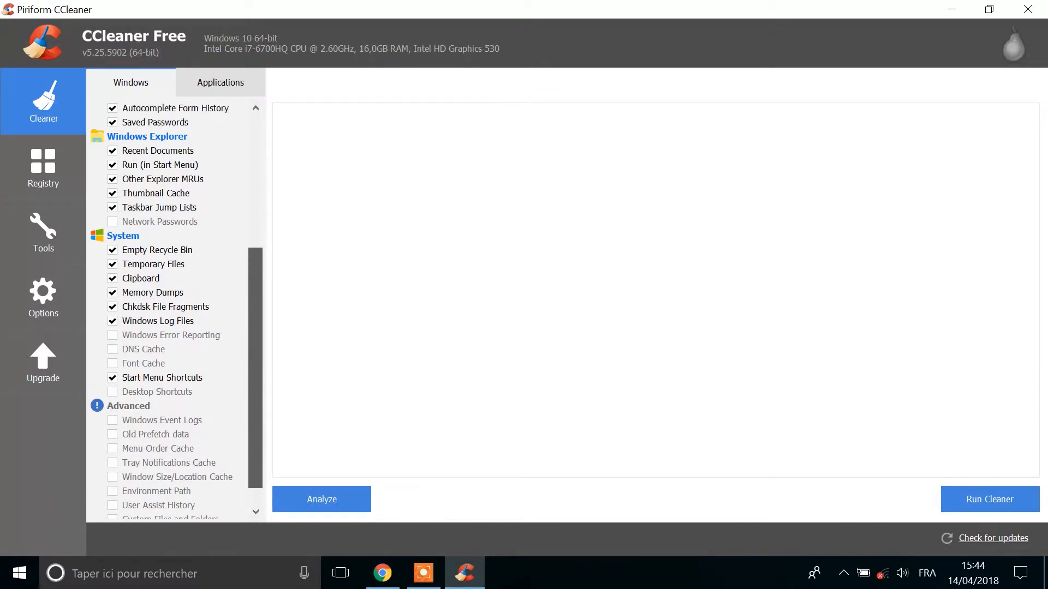
{"action": "scroll", "coordinate": [176, 310], "scroll_direction": "up", "scroll_amount": 4}
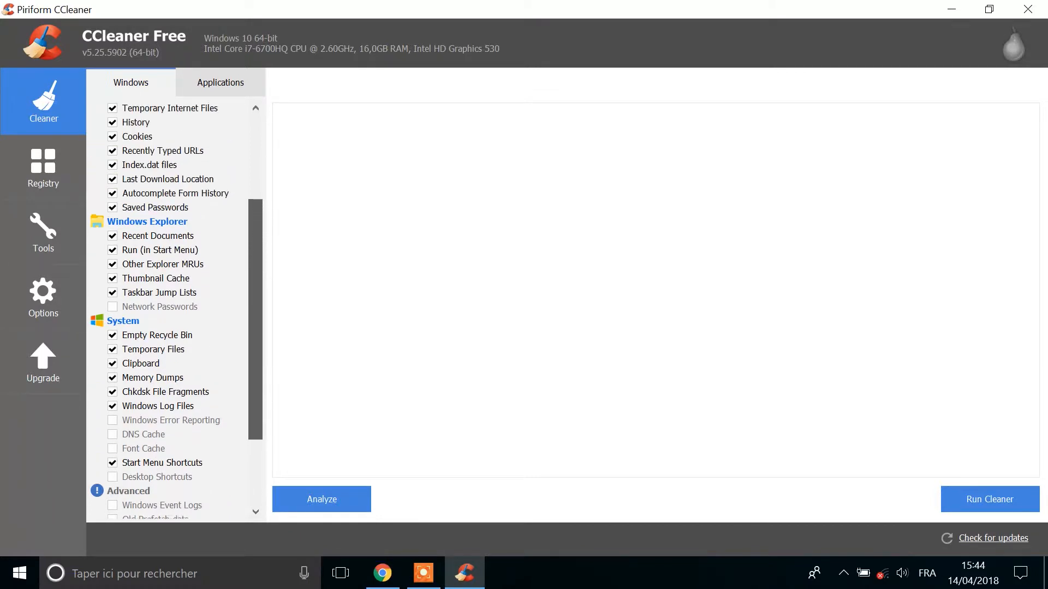
{"action": "scroll", "coordinate": [177, 309], "scroll_direction": "up", "scroll_amount": 4}
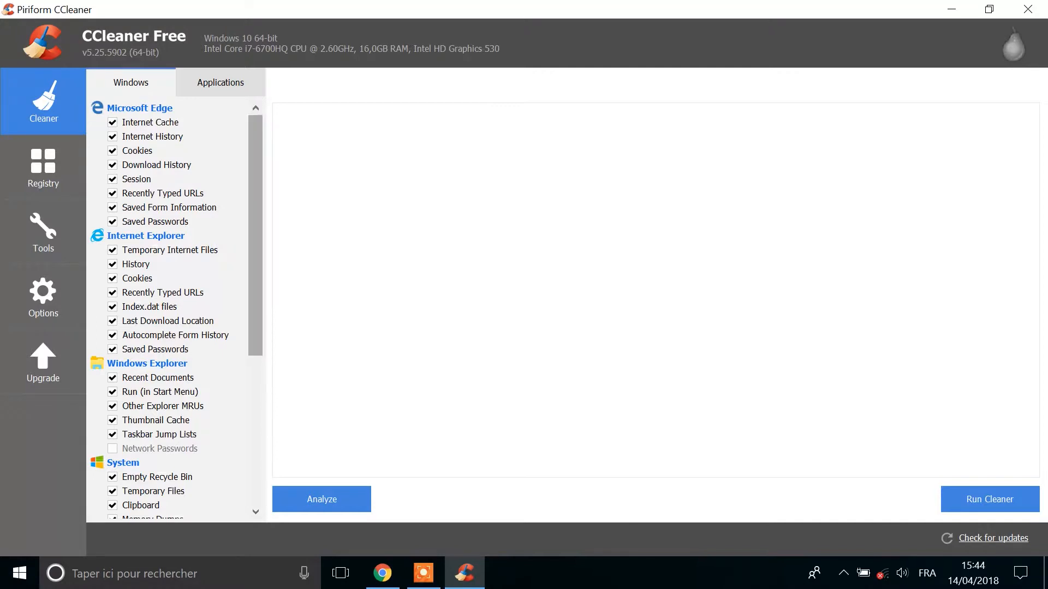
{"action": "scroll", "coordinate": [178, 310], "scroll_direction": "down", "scroll_amount": 2}
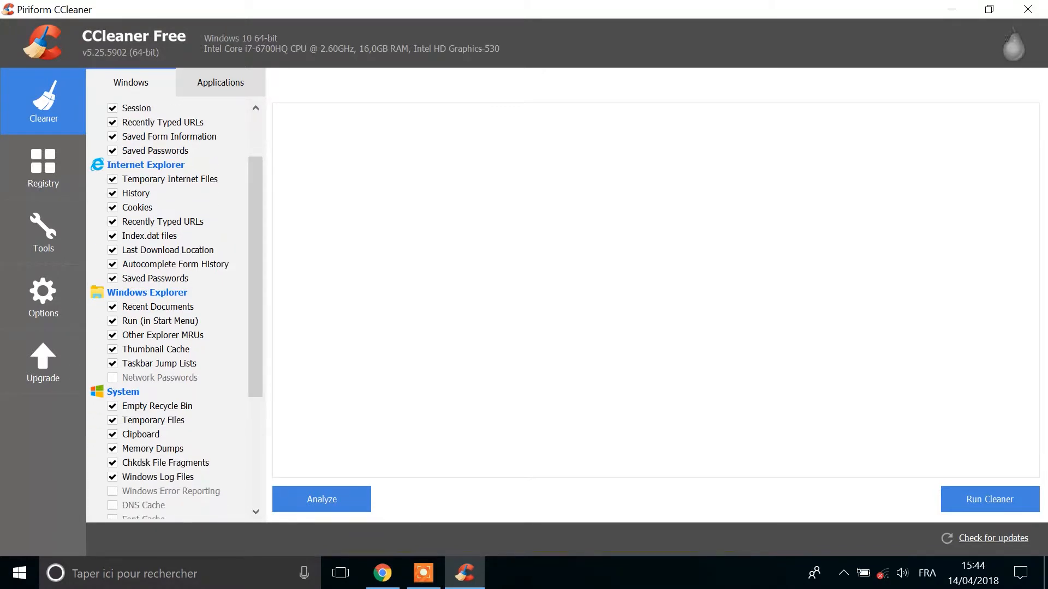
{"action": "scroll", "coordinate": [176, 311], "scroll_direction": "down", "scroll_amount": 3}
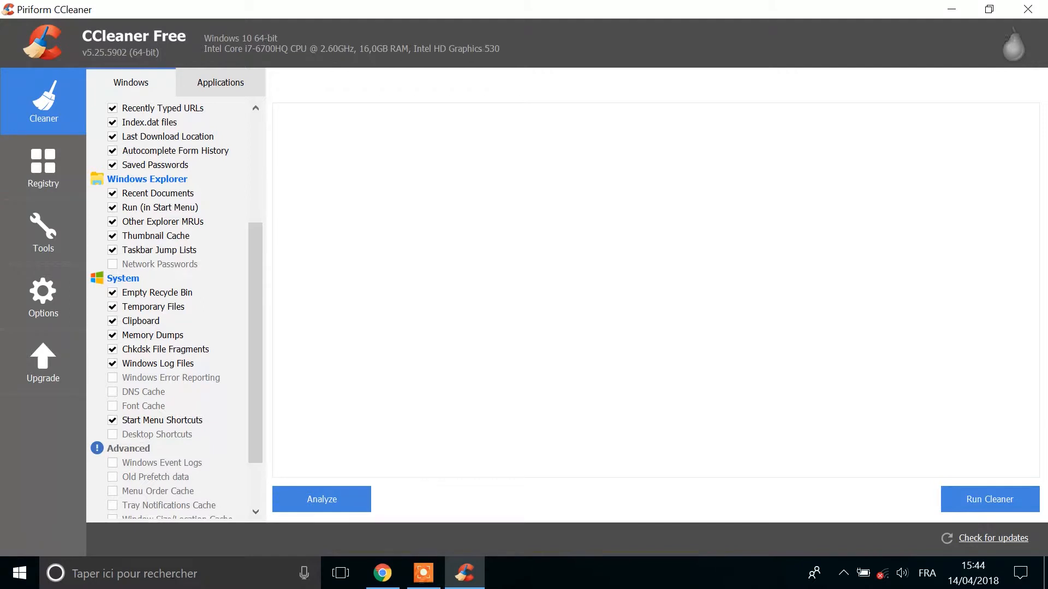
{"action": "left_click_drag", "start_coordinate": [255, 343], "coordinate": [255, 385]}
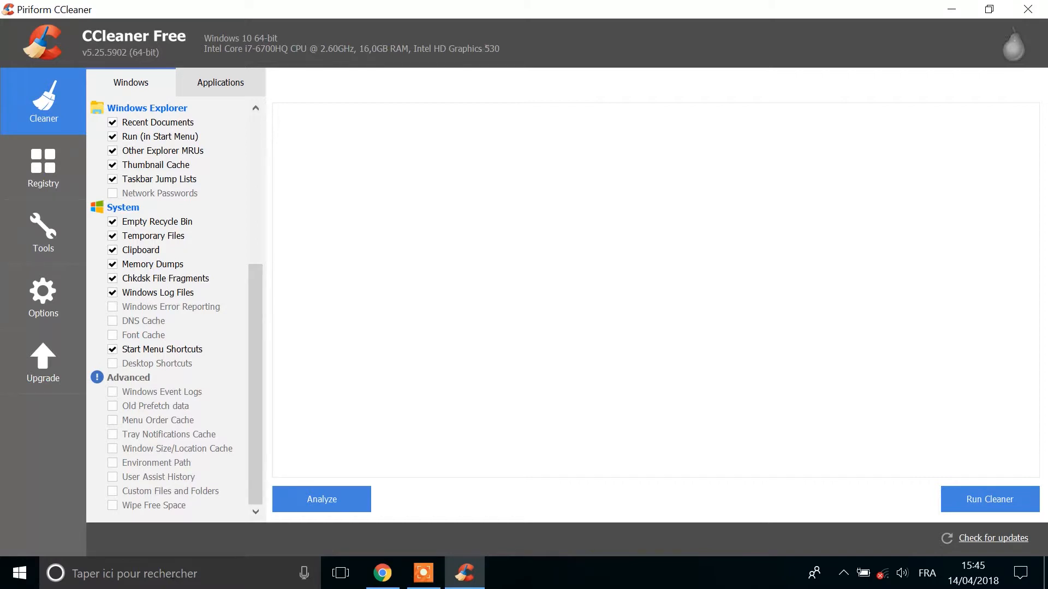
Check the Applications cleaning options and run the cleaner, declining to close Google Chrome and suppressing that message in future
{"action": "left_click", "coordinate": [221, 82]}
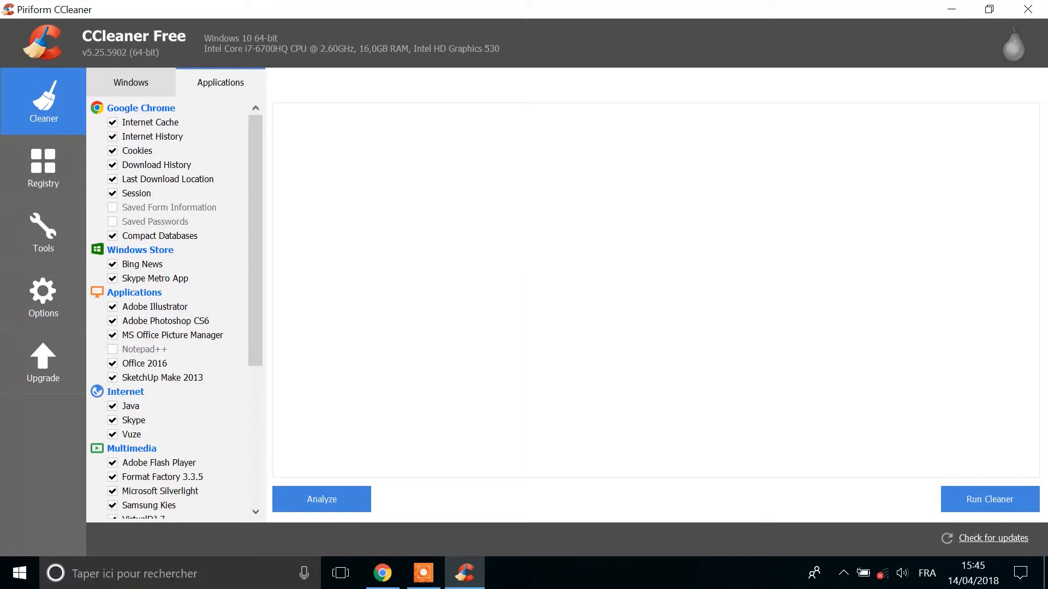
{"action": "mouse_move", "coordinate": [256, 240]}
{"action": "left_mouse_down"}
{"action": "mouse_move", "coordinate": [255, 379]}
{"action": "mouse_move", "coordinate": [255, 239]}
{"action": "left_mouse_up"}
{"action": "left_click", "coordinate": [990, 500]}
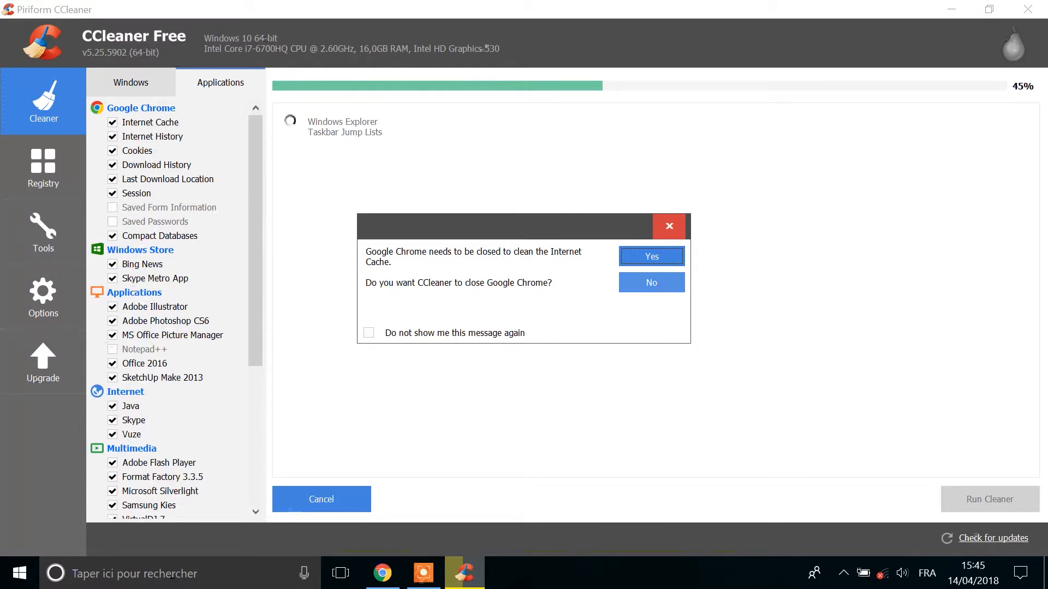
{"action": "left_click", "coordinate": [369, 333]}
{"action": "left_click", "coordinate": [651, 283]}
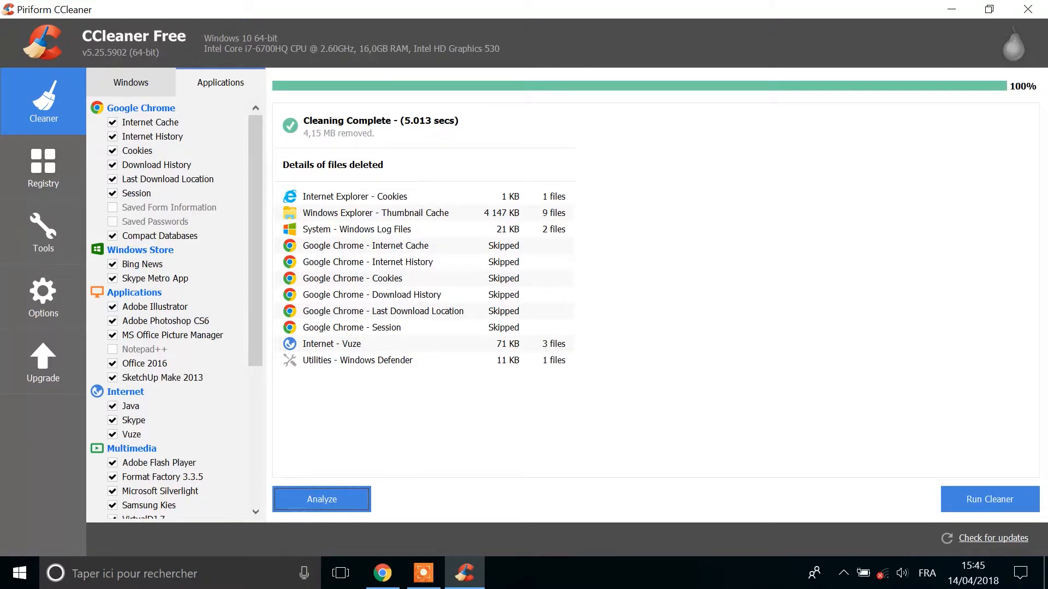
Scan the registry for issues in all categories and look through the list of problems to its end
{"action": "left_click", "coordinate": [44, 166]}
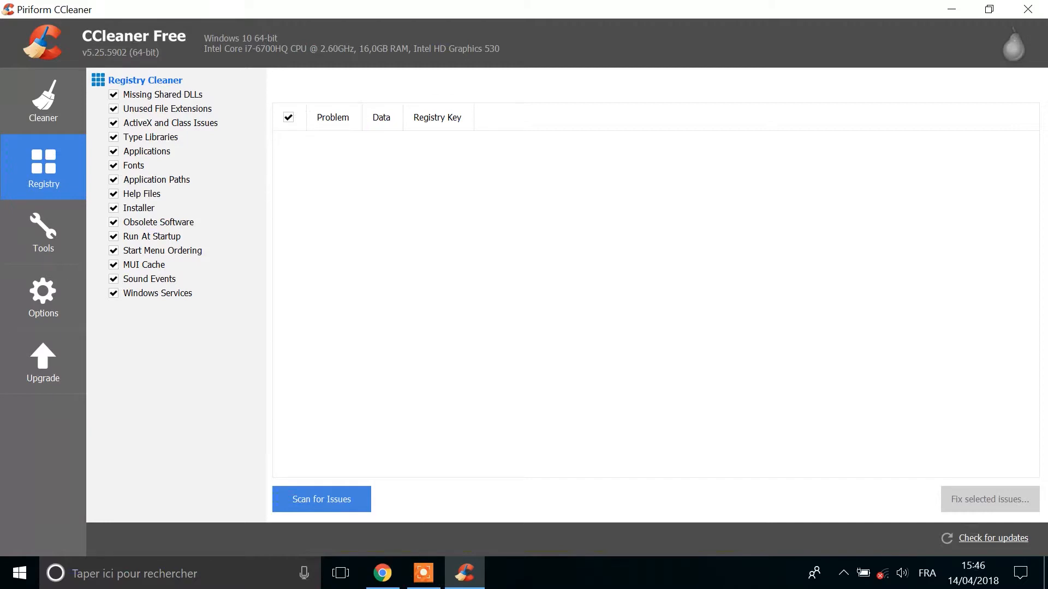
{"action": "left_click", "coordinate": [322, 499]}
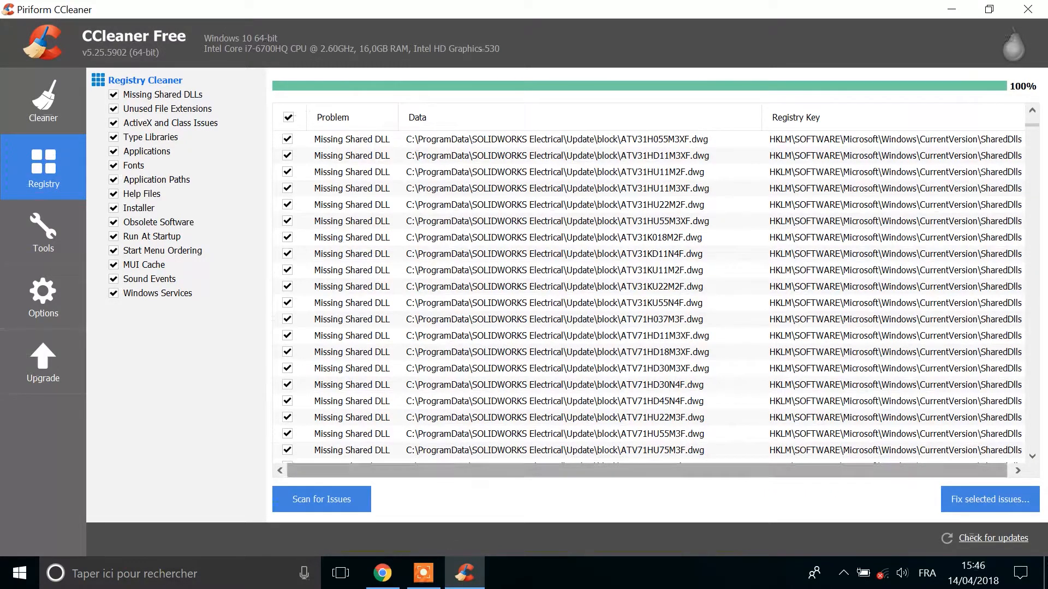
{"action": "scroll", "coordinate": [650, 297], "scroll_direction": "down", "scroll_amount": 20}
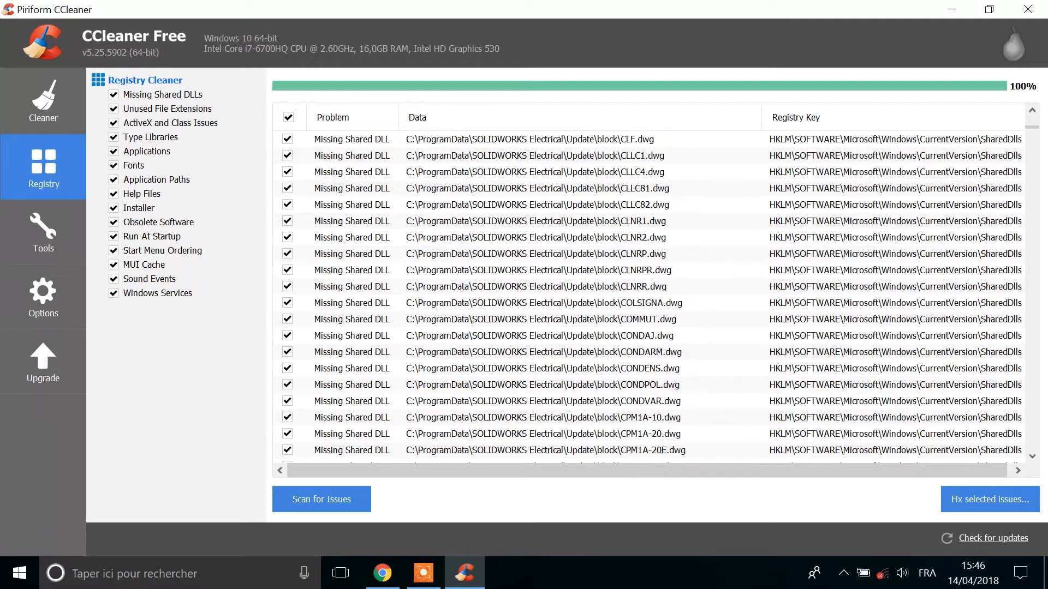
{"action": "scroll", "coordinate": [649, 297], "scroll_direction": "down", "scroll_amount": 20}
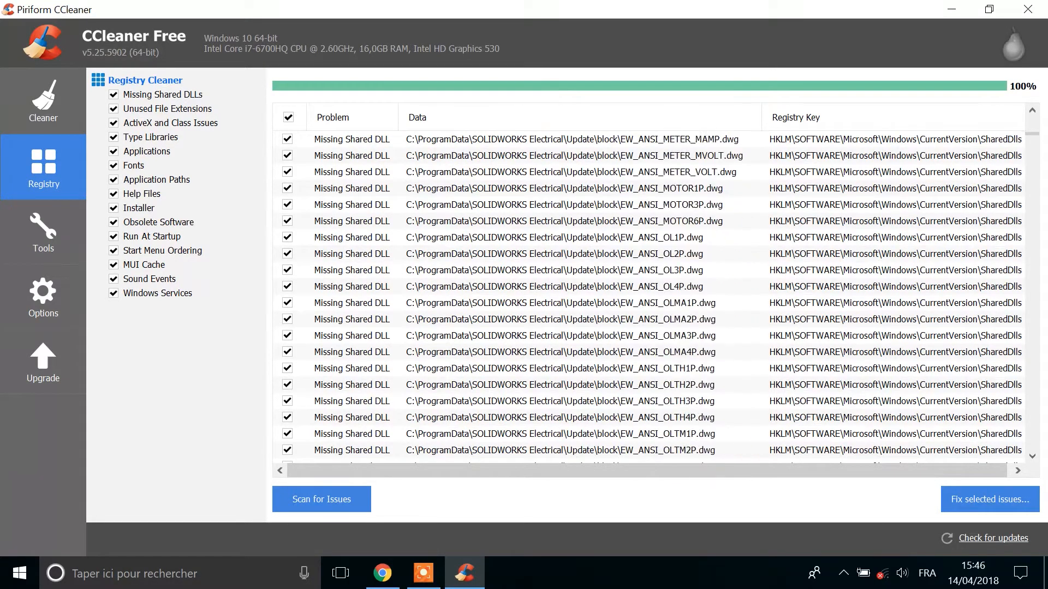
{"action": "scroll", "coordinate": [650, 297], "scroll_direction": "down", "scroll_amount": 20}
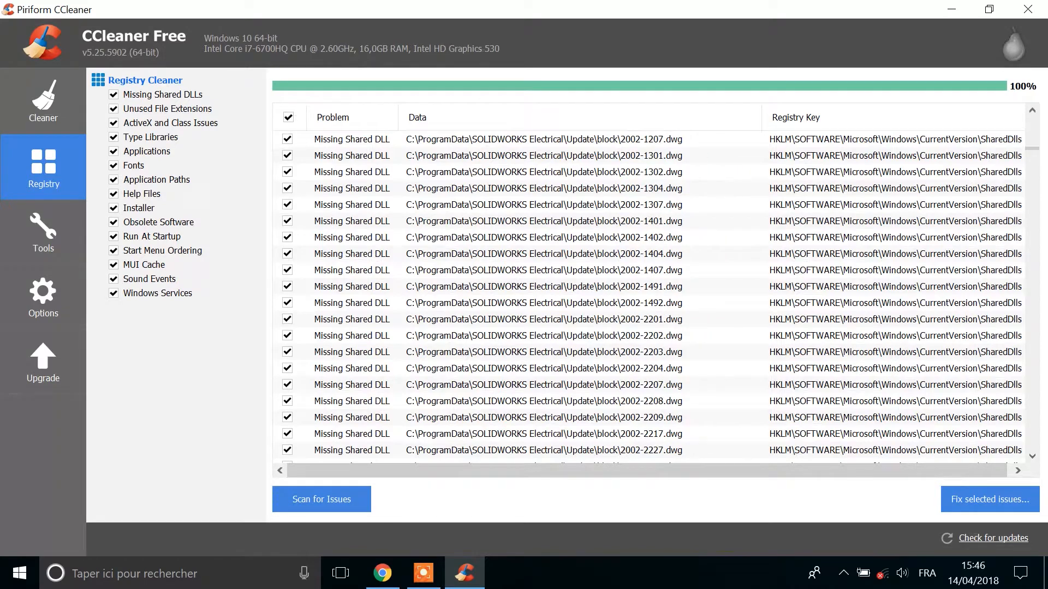
{"action": "left_click_drag", "start_coordinate": [1032, 148], "coordinate": [1032, 449]}
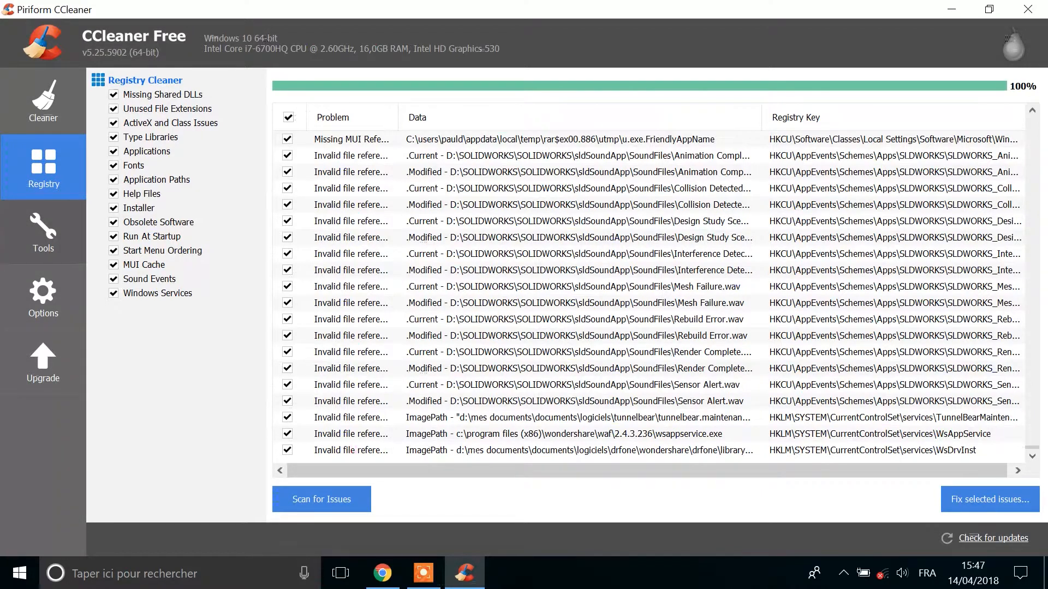
Open the Startup tool's list of Windows startup programs and select the SecurityHealth entry
{"action": "left_click", "coordinate": [43, 231]}
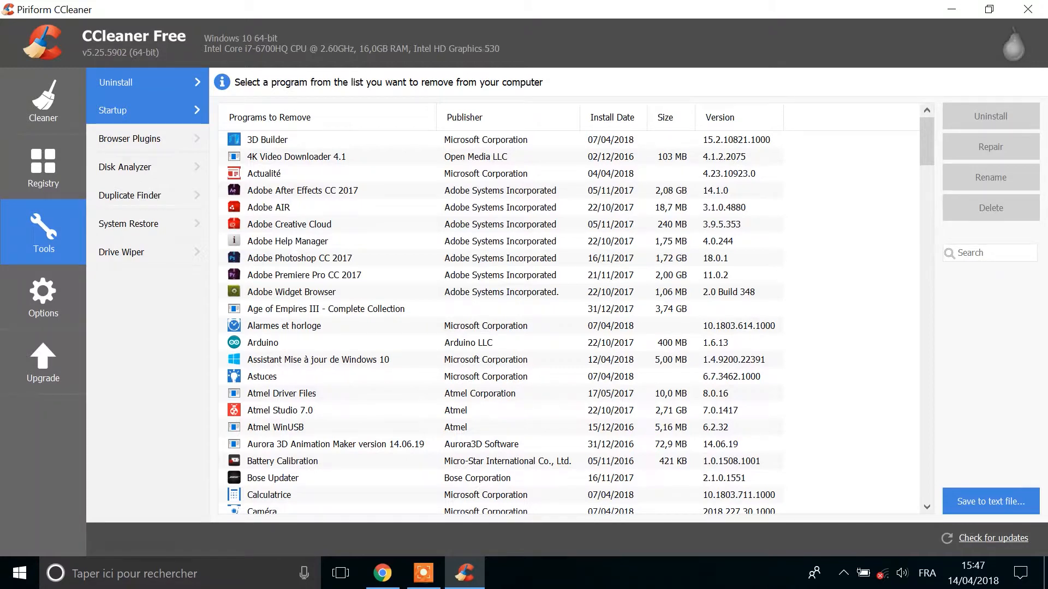
{"action": "left_click", "coordinate": [148, 110]}
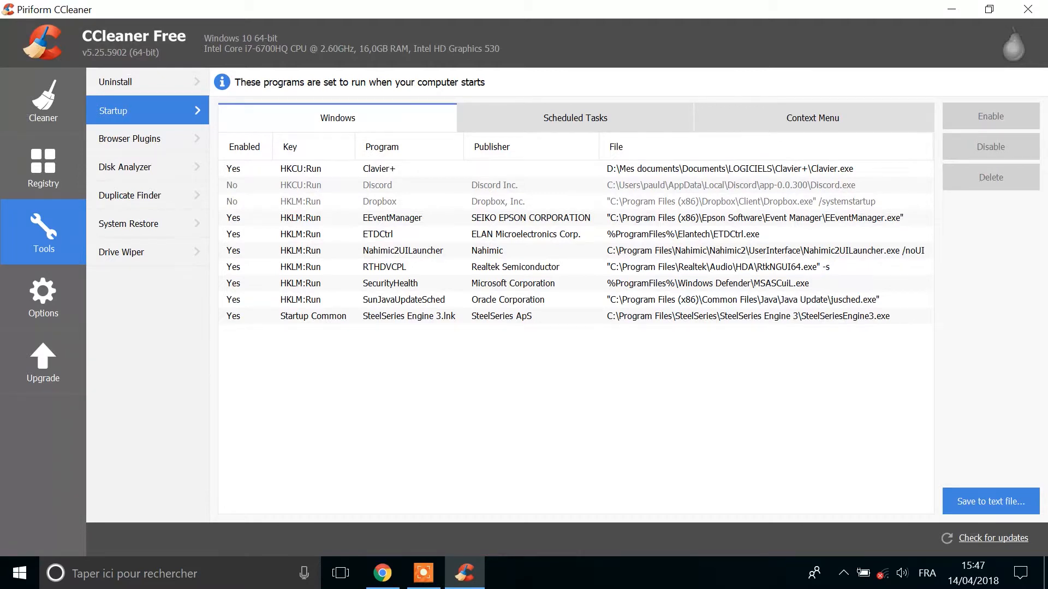
{"action": "left_click", "coordinate": [390, 283]}
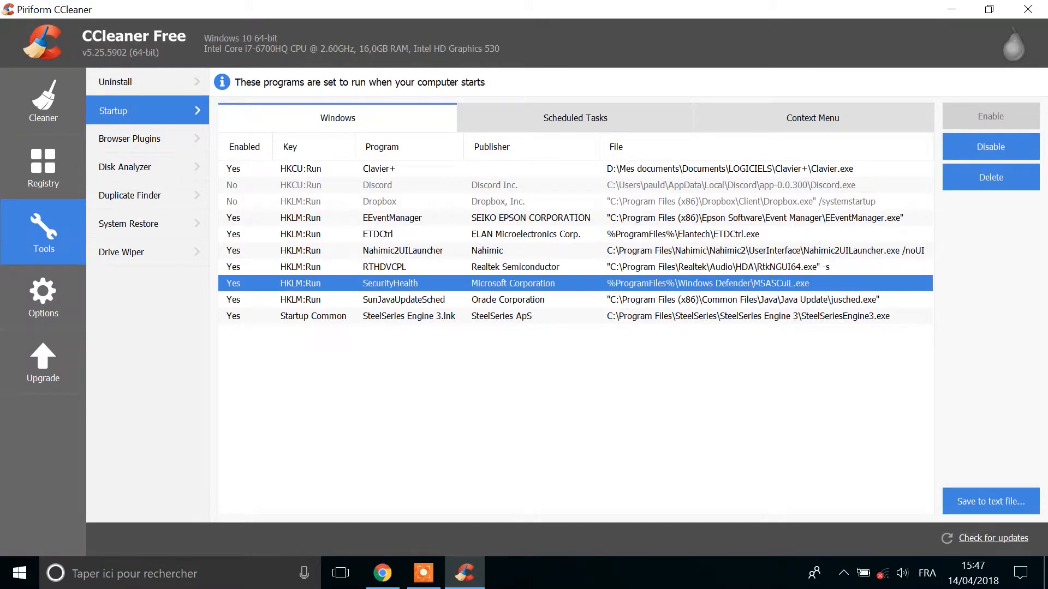
Enable the Dropbox startup entry and disable it again
{"action": "left_click", "coordinate": [379, 201]}
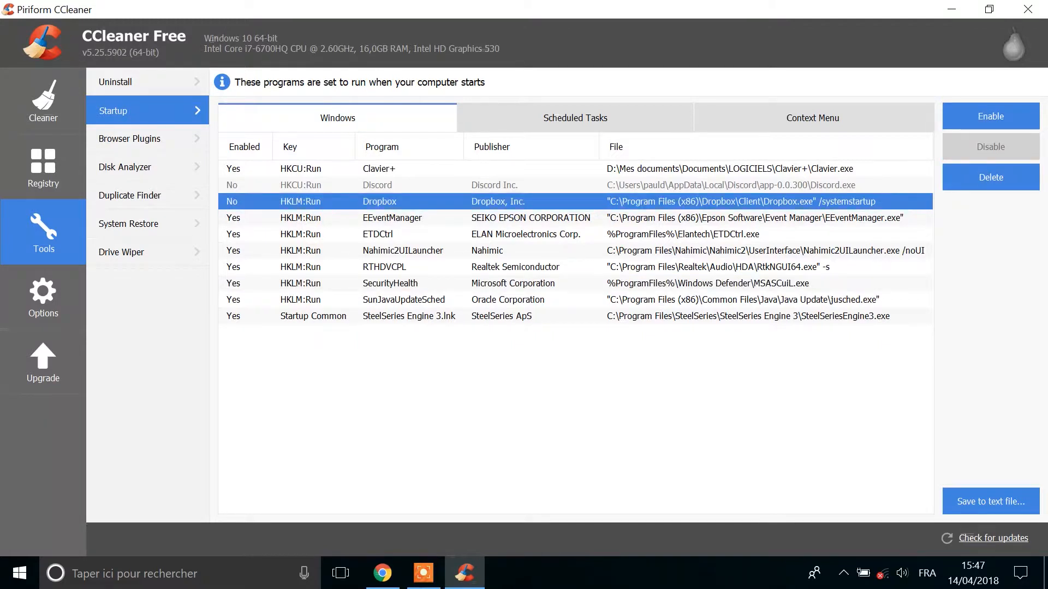
{"action": "left_click", "coordinate": [991, 117]}
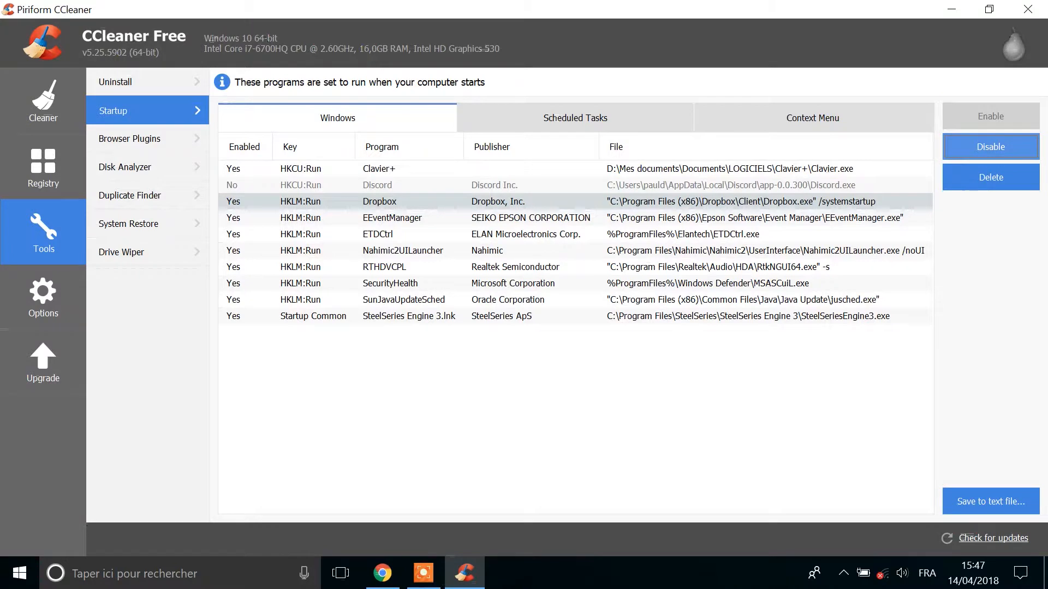
{"action": "left_click", "coordinate": [990, 147]}
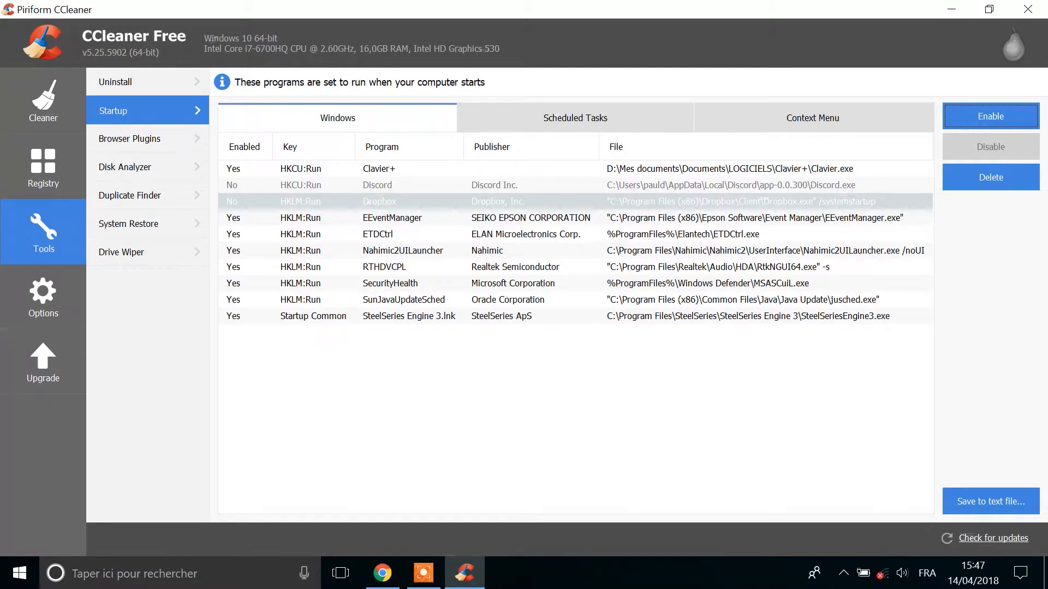
Review the scheduled tasks and context menu entries of the Startup tool
{"action": "left_click", "coordinate": [575, 118]}
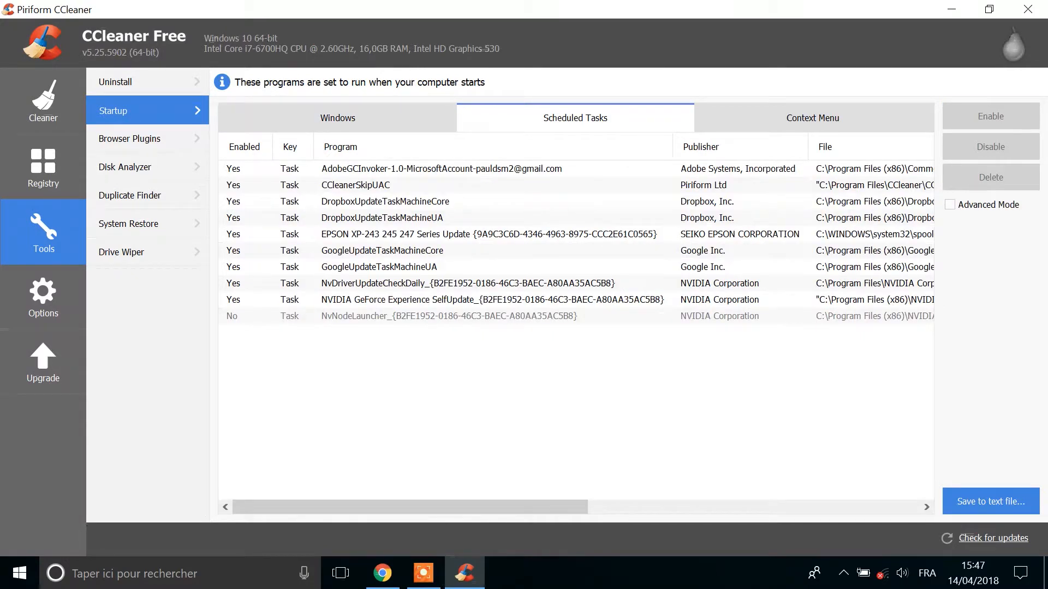
{"action": "left_click", "coordinate": [813, 118]}
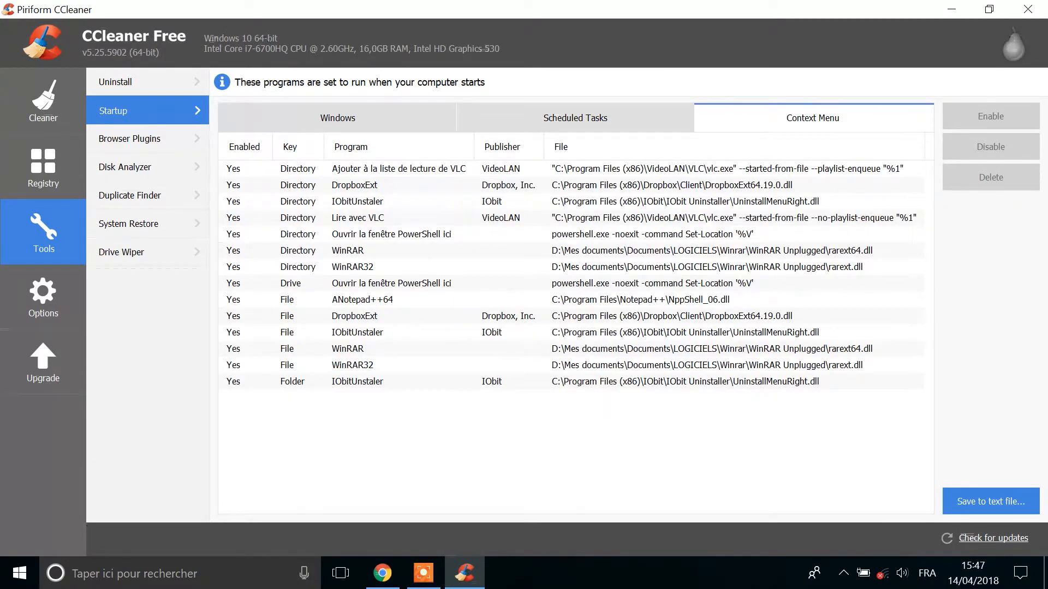
{"action": "mouse_move", "coordinate": [358, 402]}
{"action": "left_mouse_down"}
{"action": "mouse_move", "coordinate": [360, 299]}
{"action": "mouse_move", "coordinate": [371, 394]}
{"action": "left_mouse_up"}
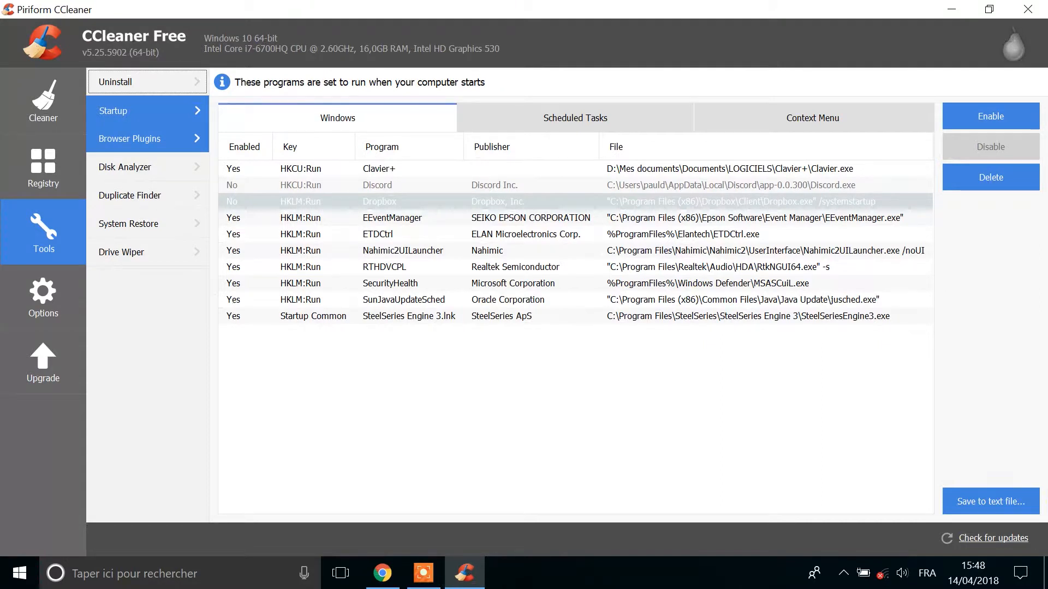
View the Internet Explorer and Google Chrome browser plugins, as well as the Disk Analyzer settings
{"action": "left_click", "coordinate": [147, 138]}
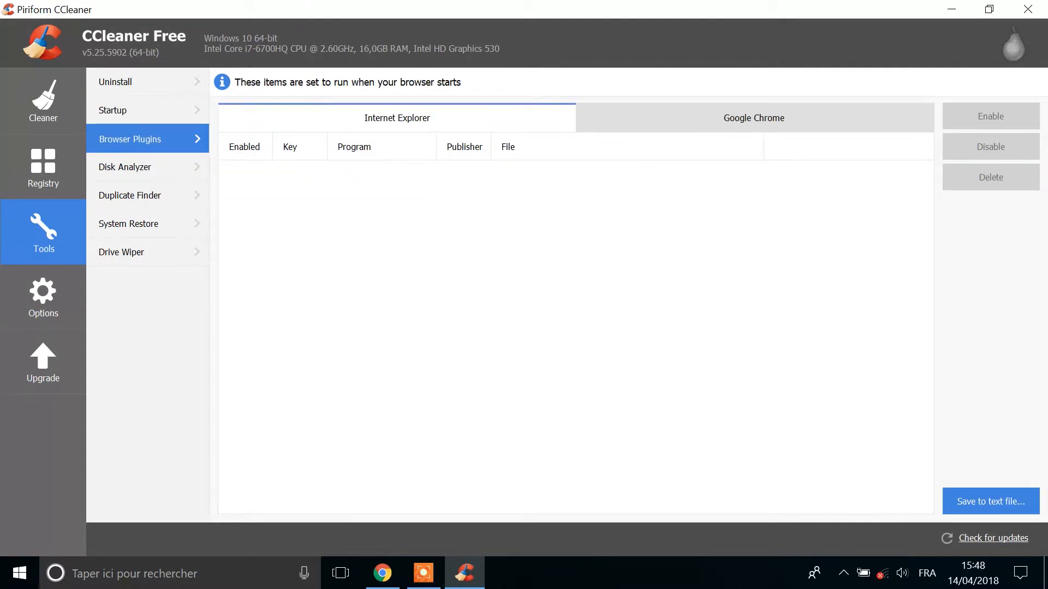
{"action": "left_click", "coordinate": [754, 118]}
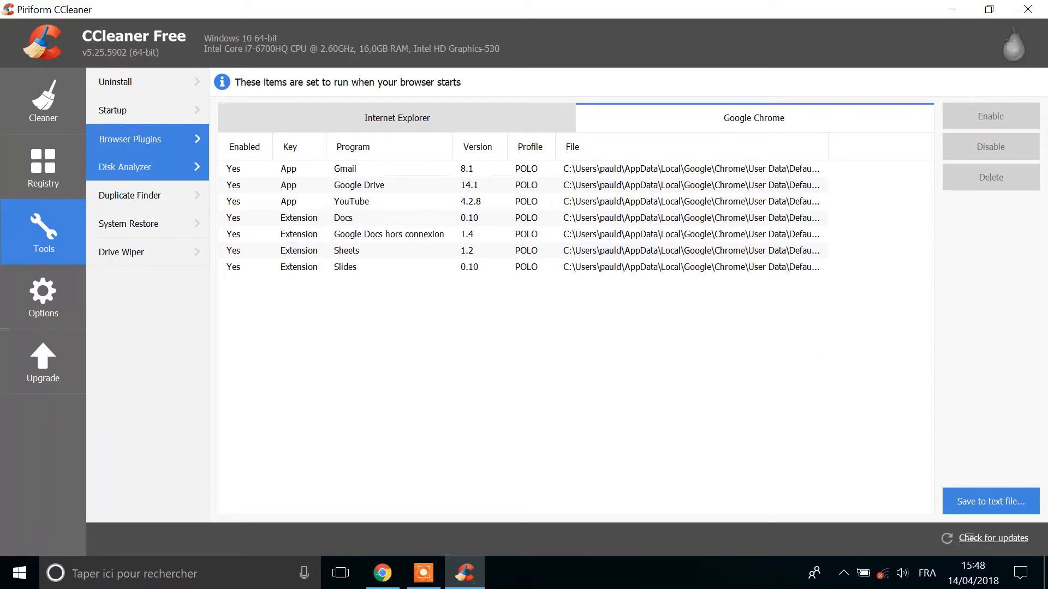
{"action": "left_click", "coordinate": [125, 167]}
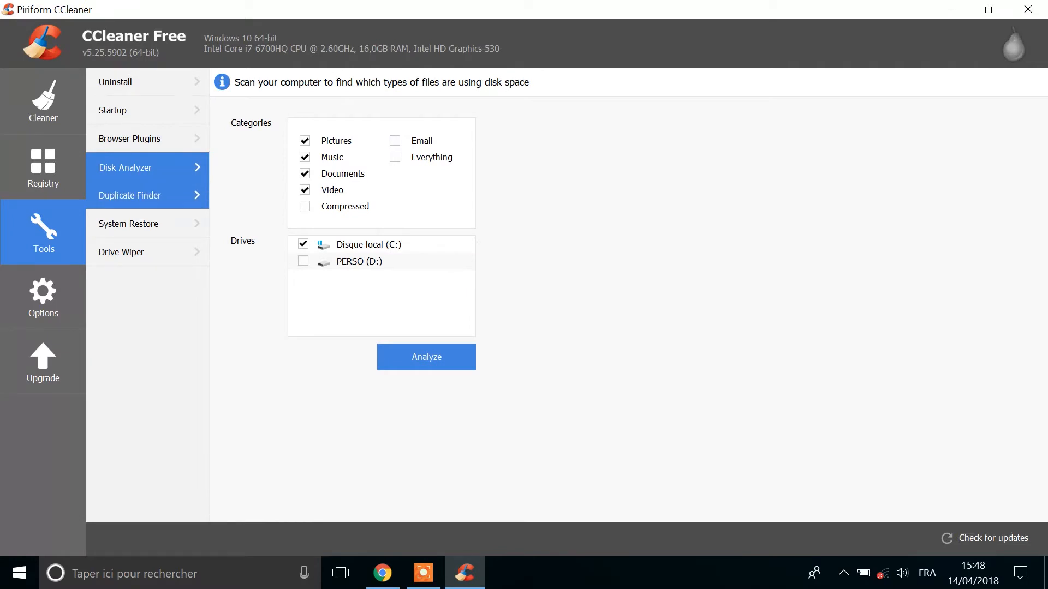
Search drive D: for duplicate files matching by name, size and modified date, and cancel the search partway
{"action": "left_click", "coordinate": [130, 196]}
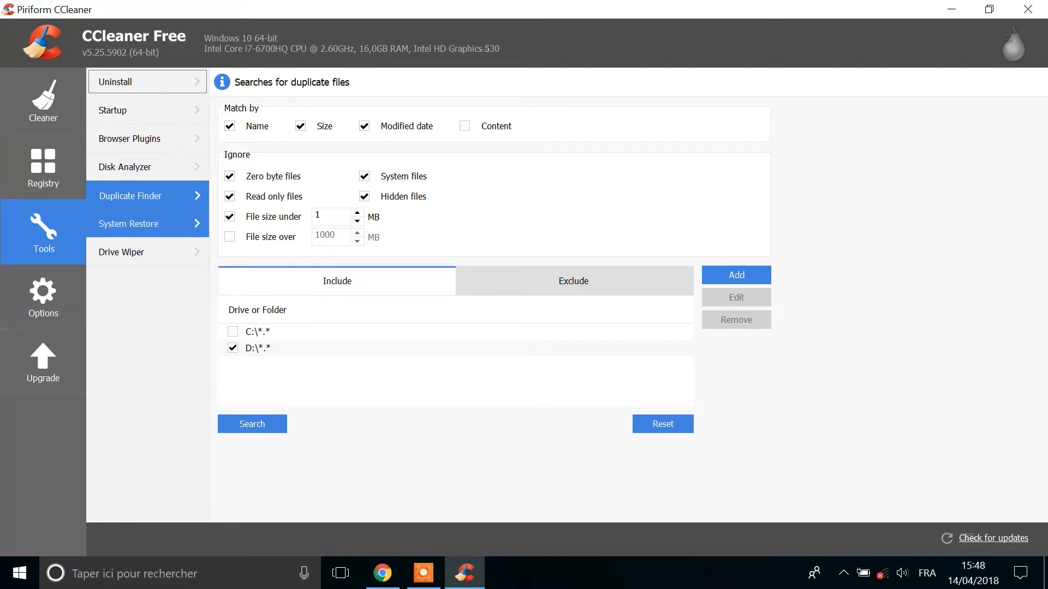
{"action": "left_click", "coordinate": [252, 424]}
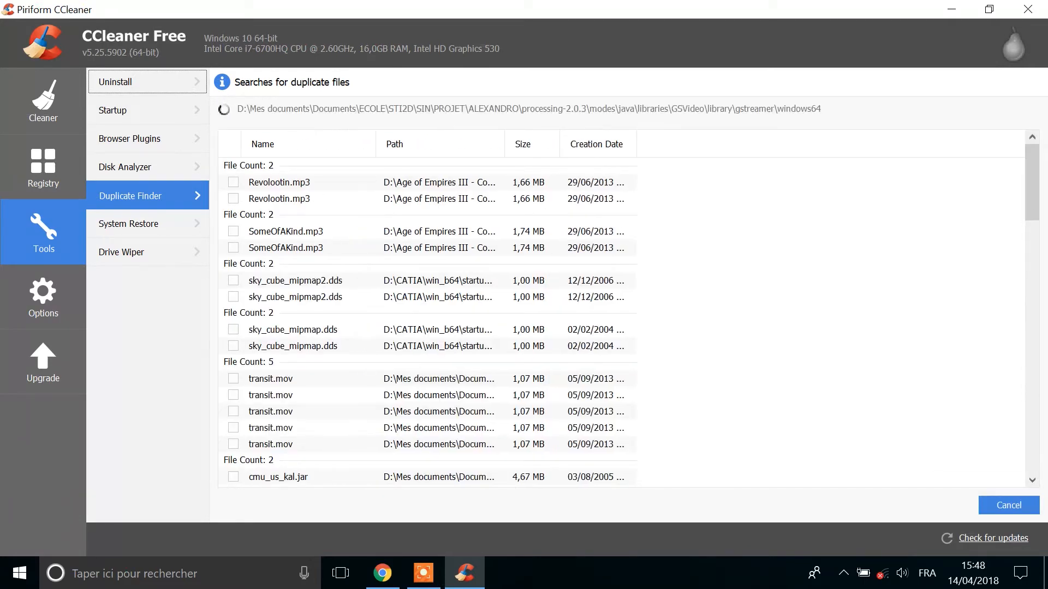
{"action": "left_click", "coordinate": [1008, 506]}
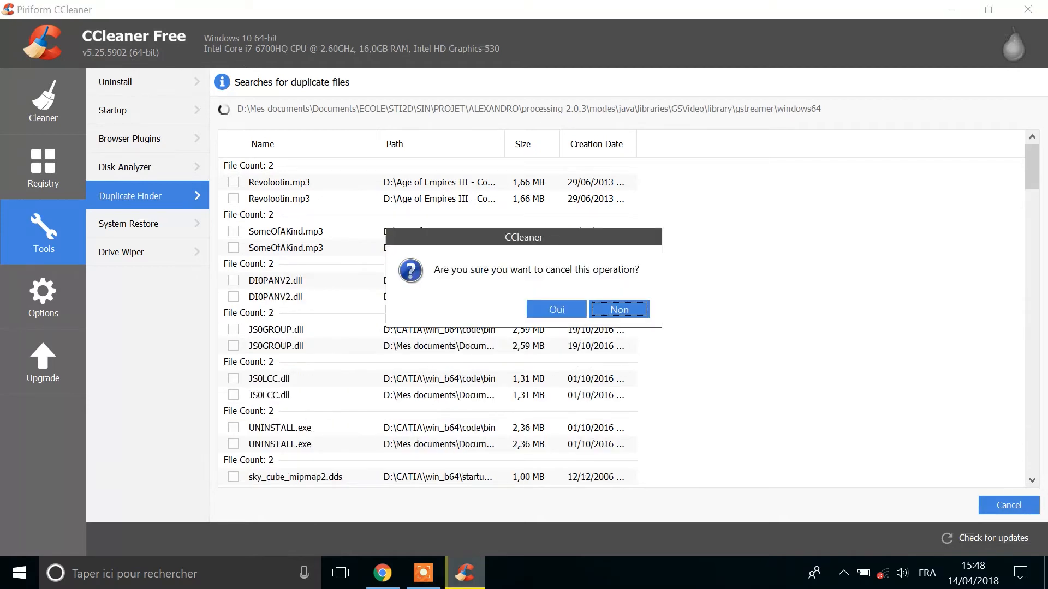
{"action": "left_click", "coordinate": [556, 309]}
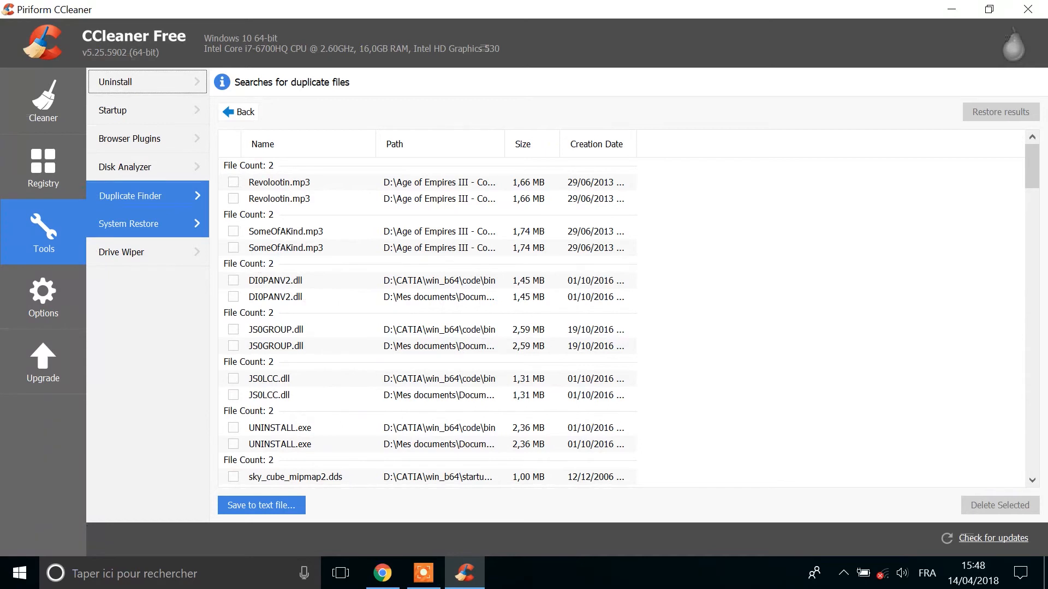
View the list of System Restore points
{"action": "left_click", "coordinate": [129, 224]}
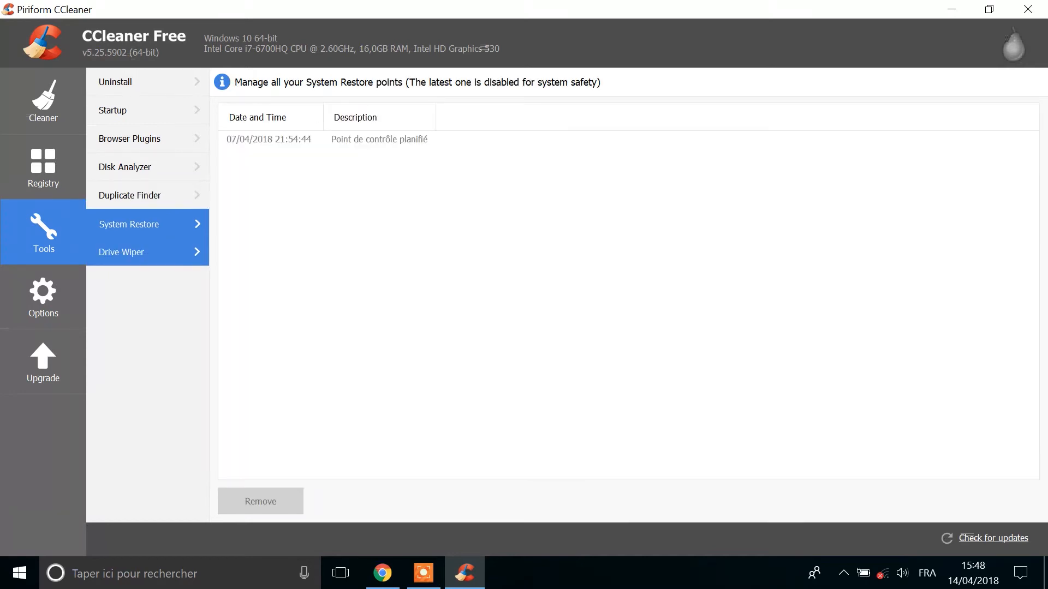